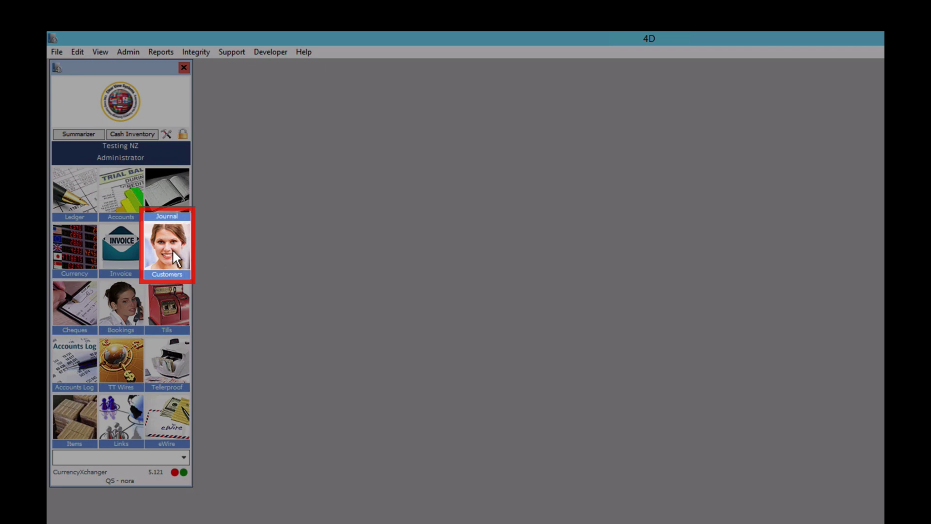
# Open the Customers list and start a blank new customer entry.
pyautogui.click(171, 248)
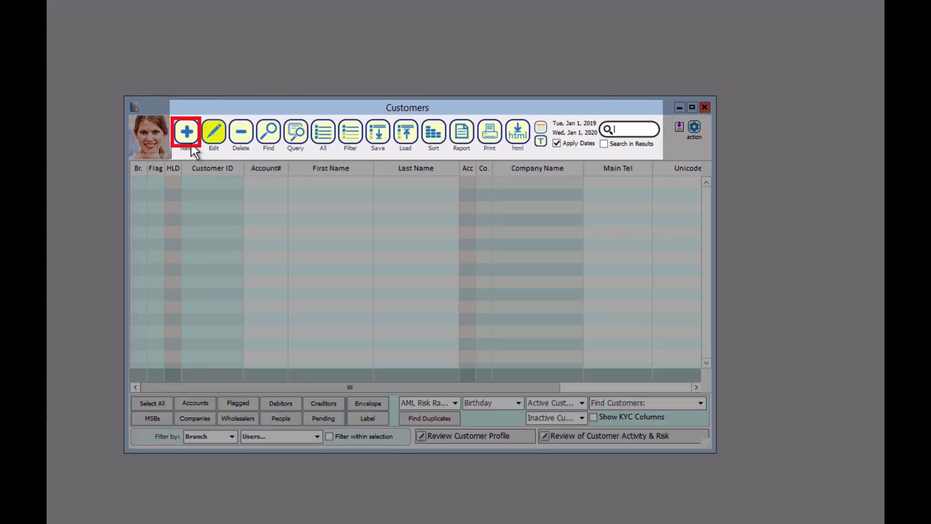
pyautogui.click(188, 140)
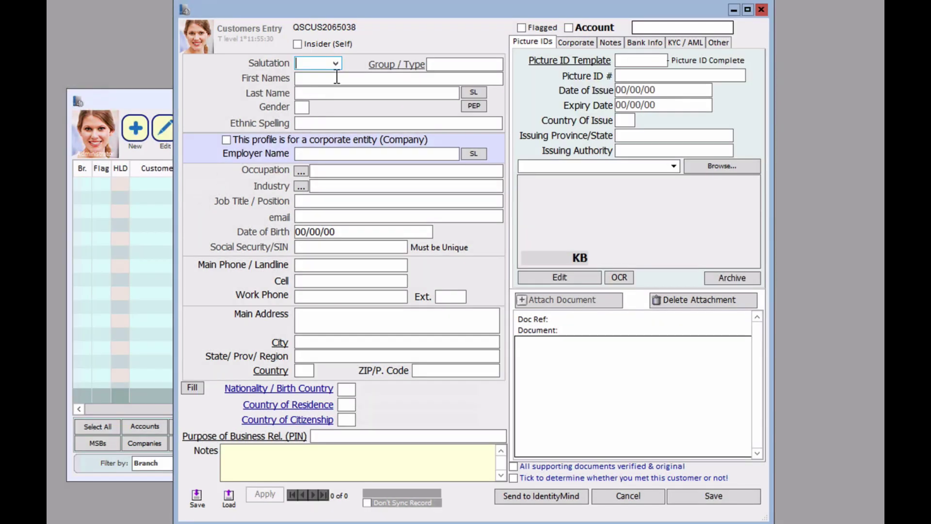
# Set the salutation to Ms. and enter the customer's first and last names.
pyautogui.click(334, 64)
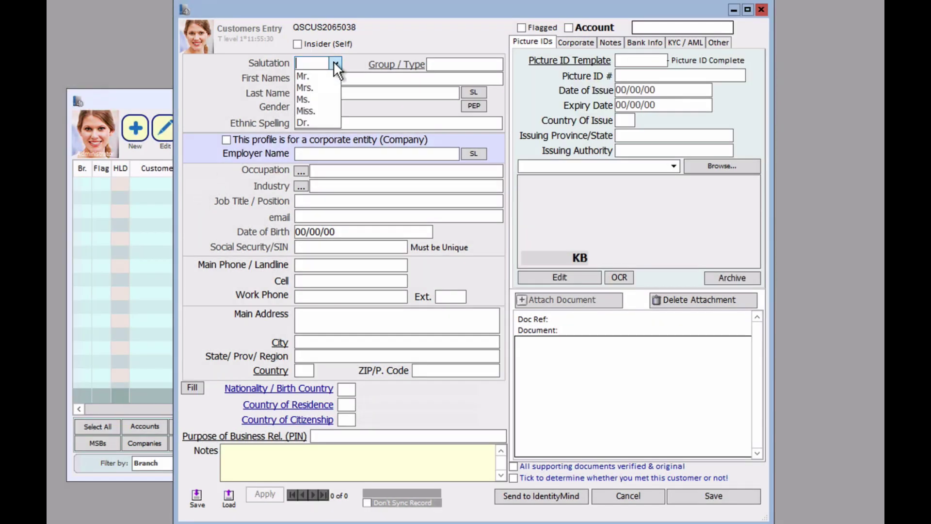
pyautogui.click(314, 99)
pyautogui.press('Tab')
pyautogui.write('S')
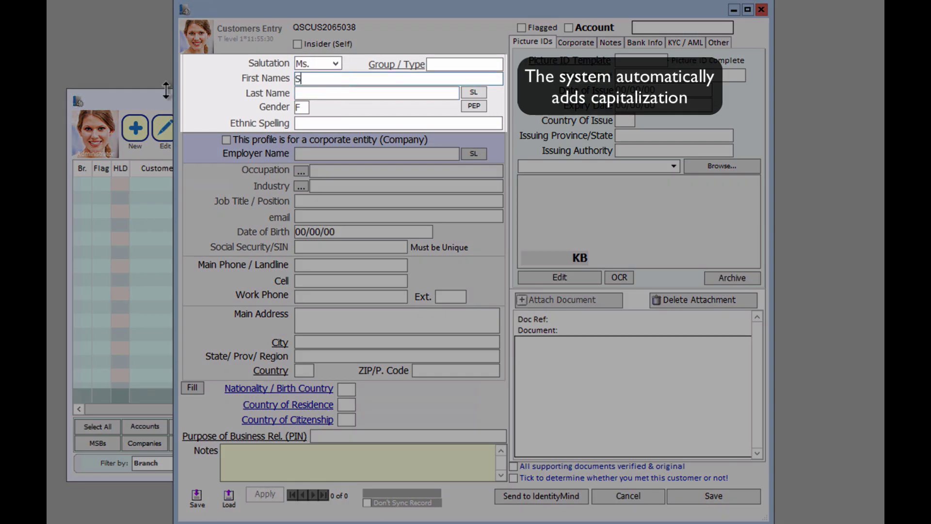
pyautogui.write('ally')
pyautogui.press('Tab')
pyautogui.write('Sample')
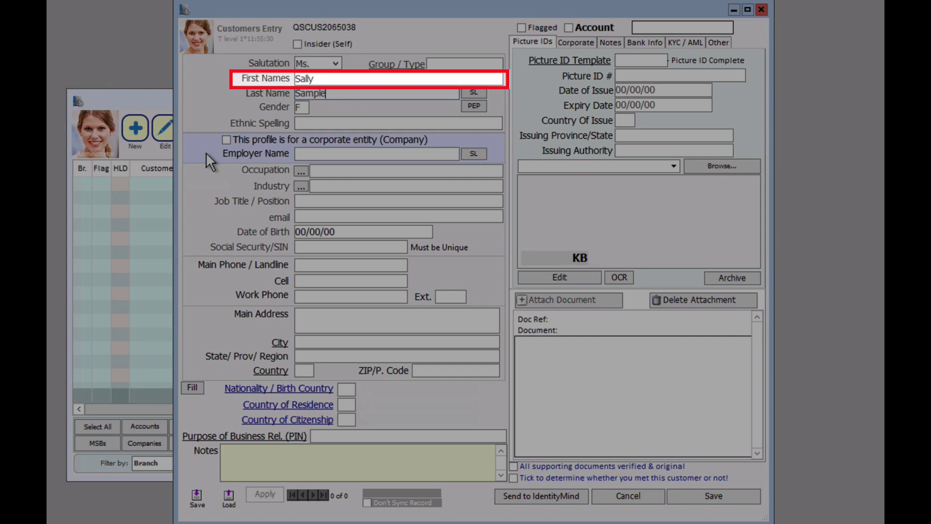
pyautogui.click(347, 79)
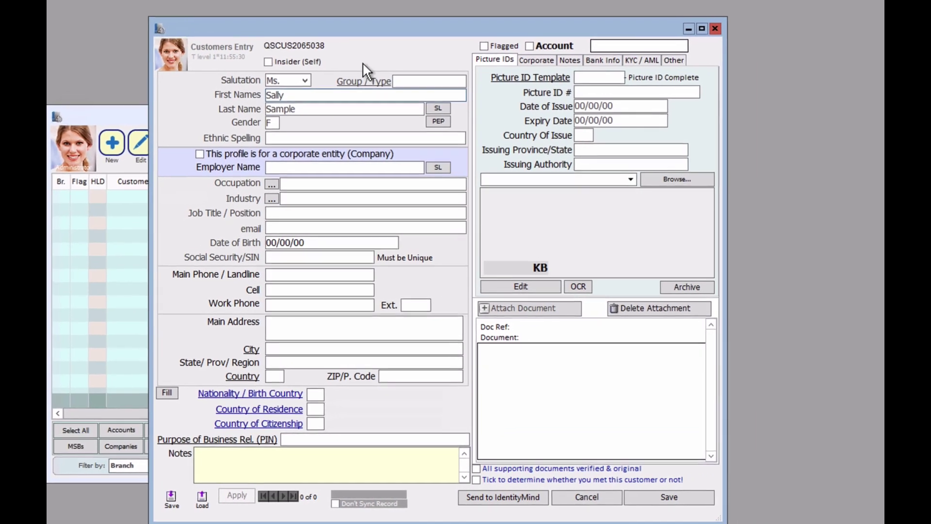
# Create customer type CAN described 'Canadian Employee' and assign it as the Group / Type.
pyautogui.click(345, 89)
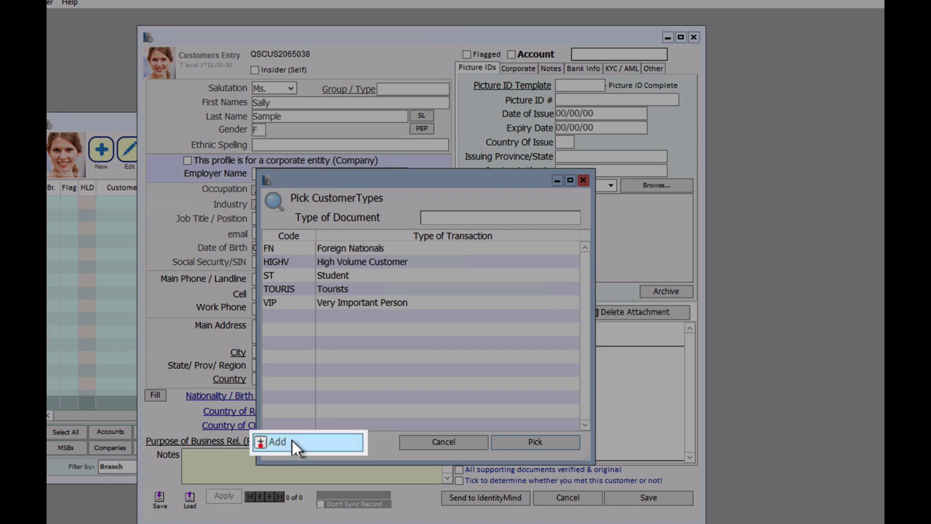
pyautogui.click(291, 440)
pyautogui.click(385, 73)
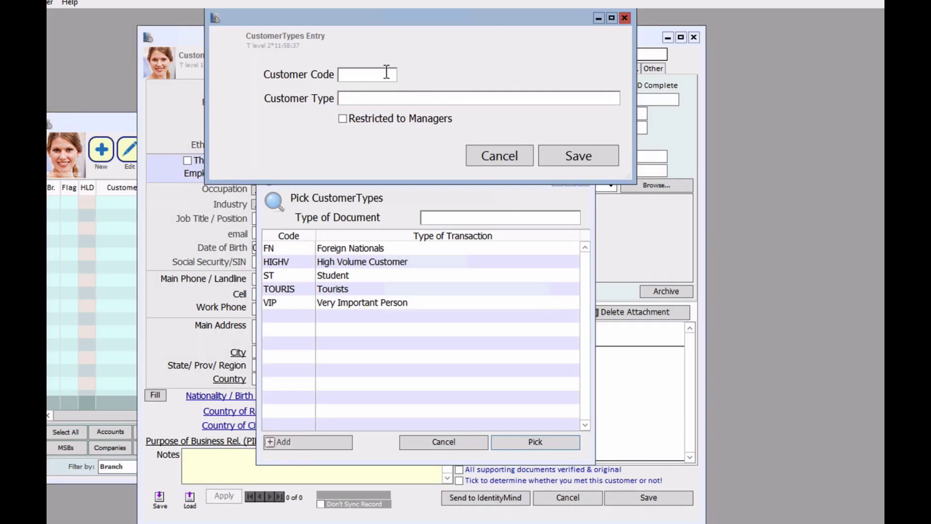
pyautogui.write('CAN')
pyautogui.click(372, 96)
pyautogui.write('Canadian Employee')
pyautogui.click(601, 157)
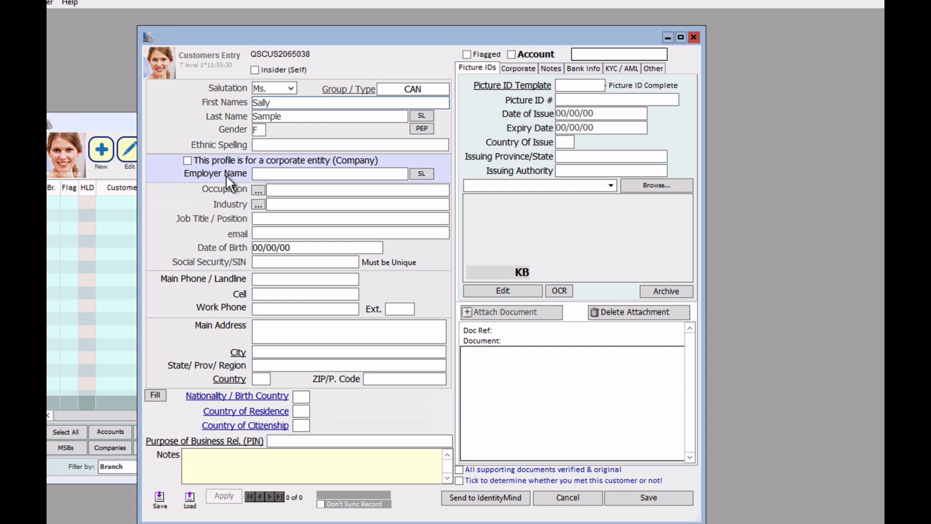
# Enter occupation High School Teacher, industry Educator and job title English Teacher.
pyautogui.click(290, 188)
pyautogui.write('High School Teacher')
pyautogui.press('Tab')
pyautogui.write('Educator')
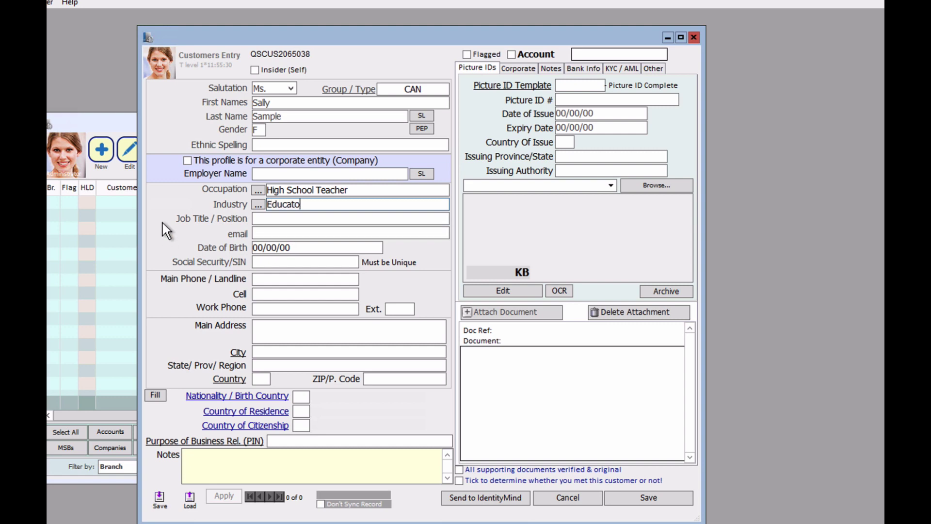
pyautogui.press('Tab')
pyautogui.write('English Teacher')
# Fill in the customer's e-mail address, date of birth and SIN.
pyautogui.press('Tab')
pyautogui.write('sally.sample@abc.com')
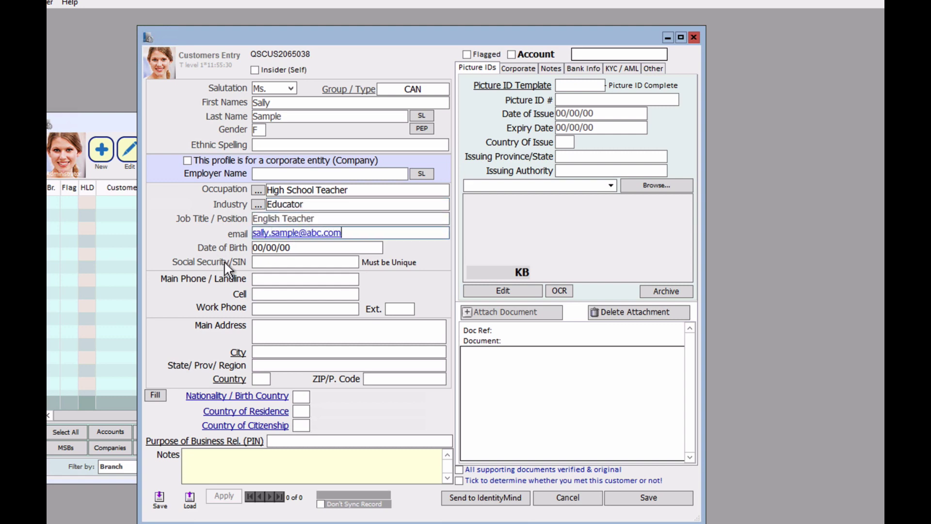
pyautogui.press('Tab')
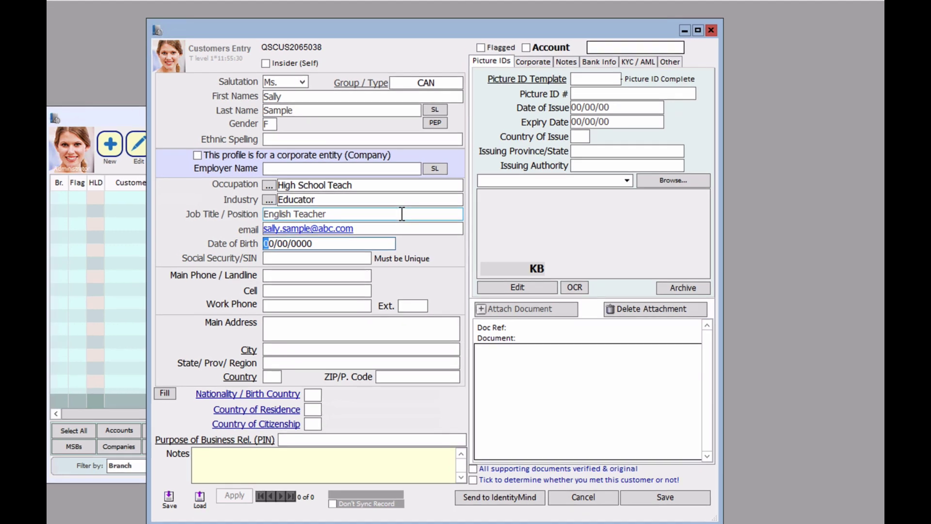
pyautogui.write('06')
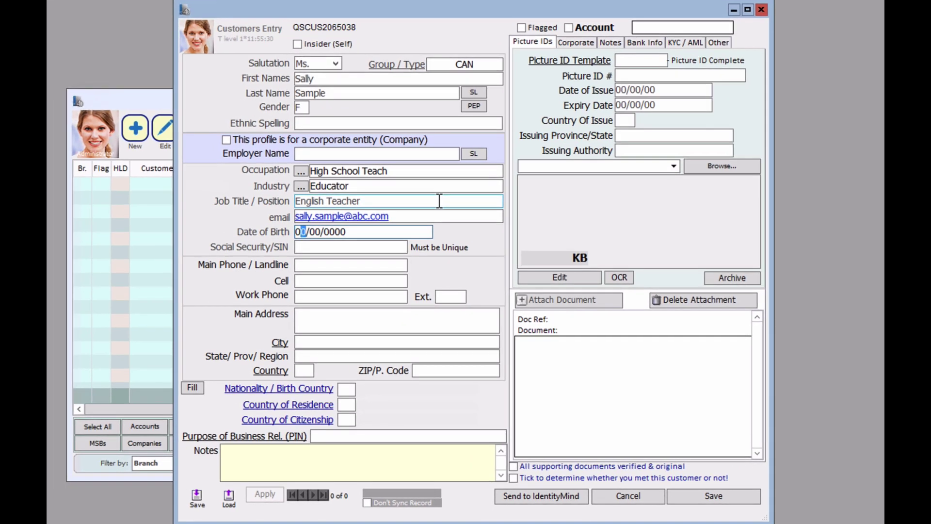
pyautogui.write('05')
pyautogui.write('1988')
pyautogui.press('Tab')
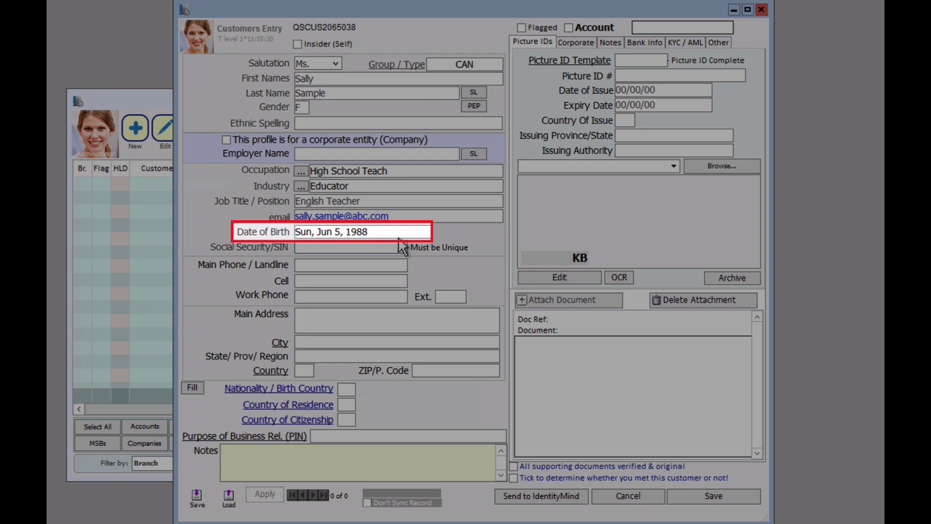
pyautogui.write('111222333')
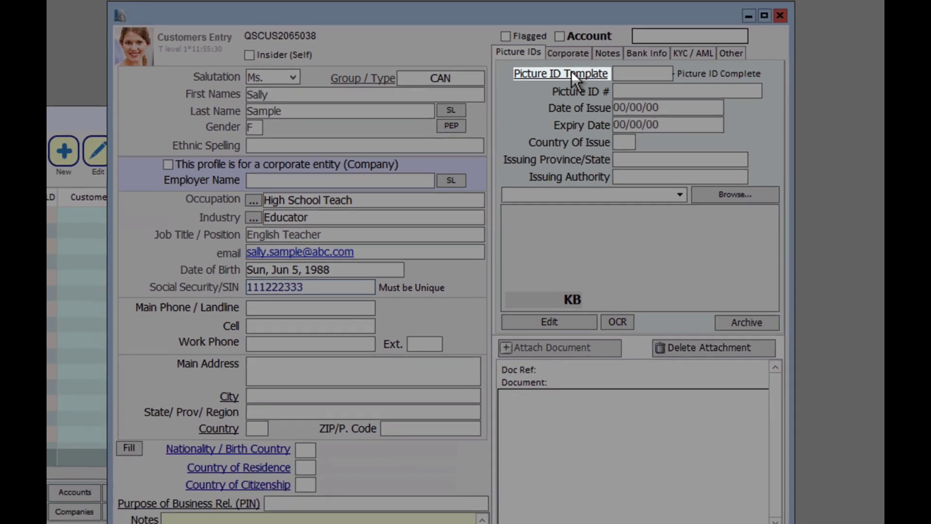
# Define picture ID template CAN_DL as a Driver's License described 'Canadian Driver's License' and save it.
pyautogui.click(553, 109)
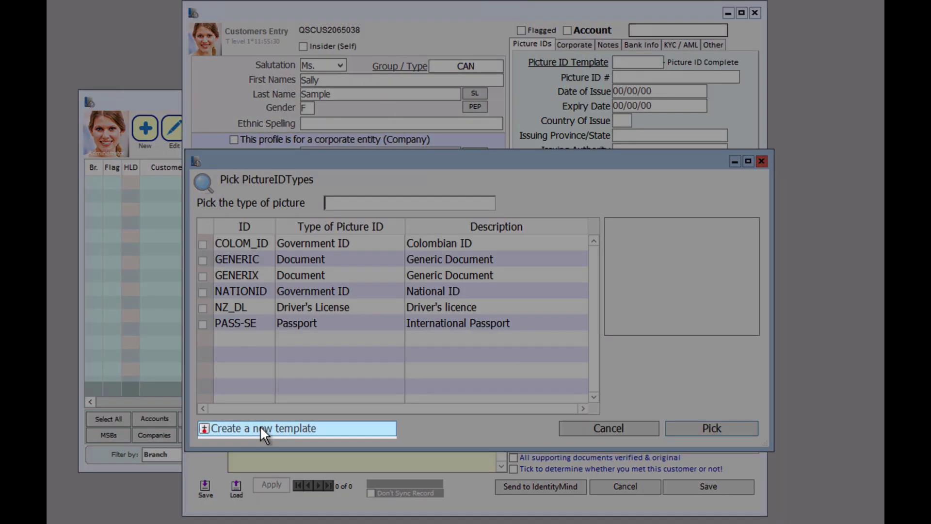
pyautogui.click(260, 428)
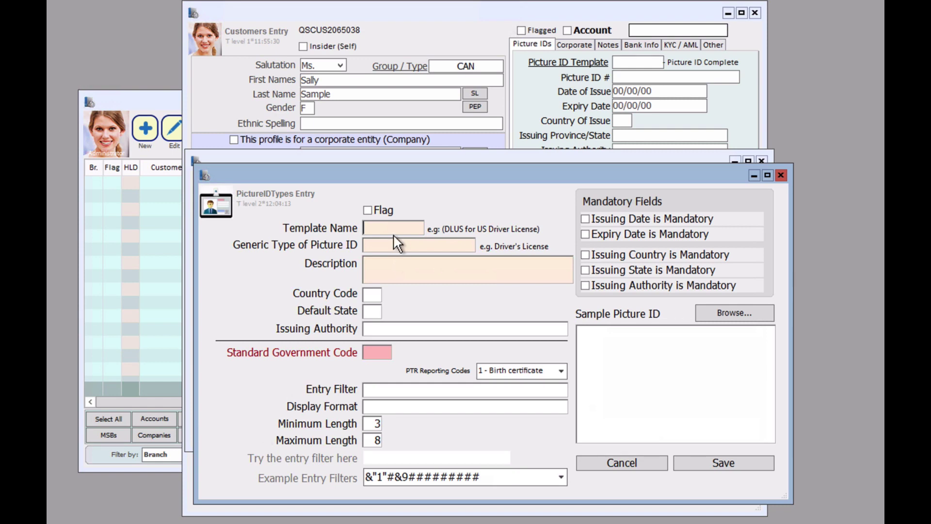
pyautogui.write('CAN_DL')
pyautogui.press('Tab')
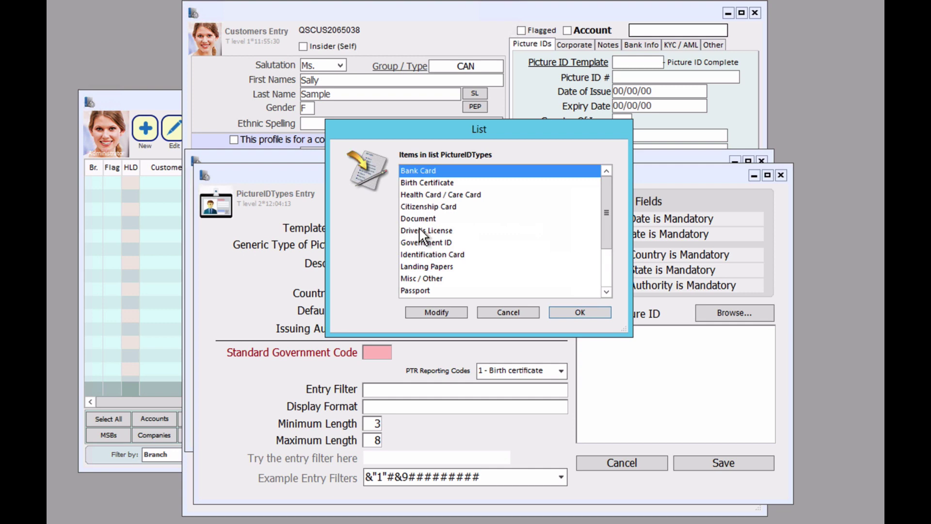
pyautogui.click(419, 229)
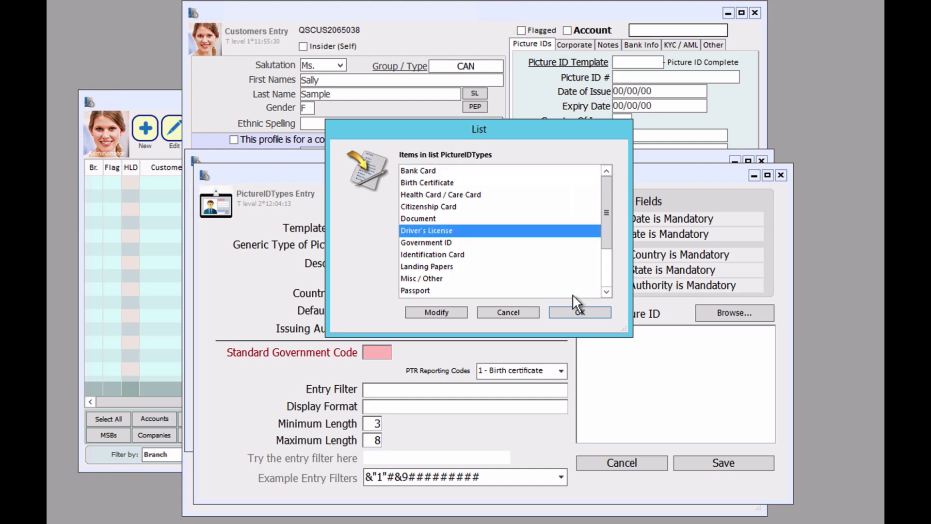
pyautogui.click(571, 311)
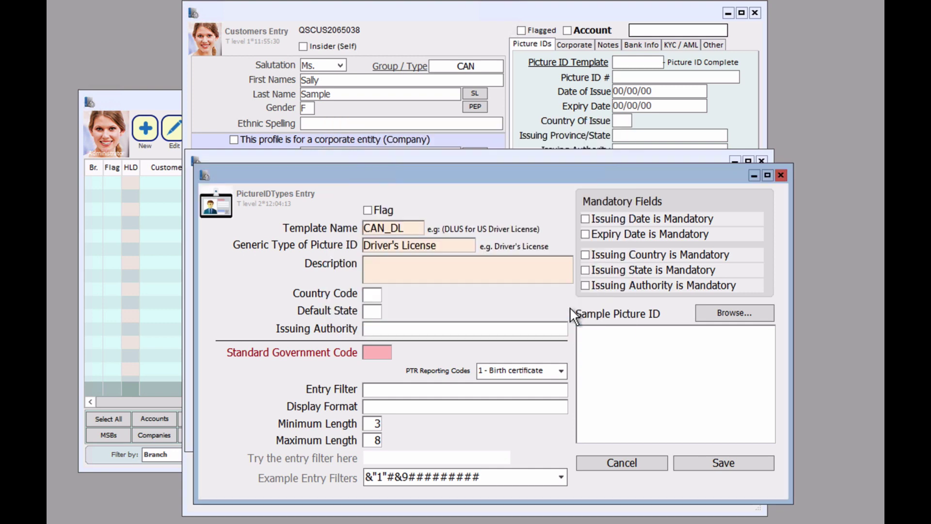
pyautogui.click(443, 263)
pyautogui.write("Canadian Driver's License")
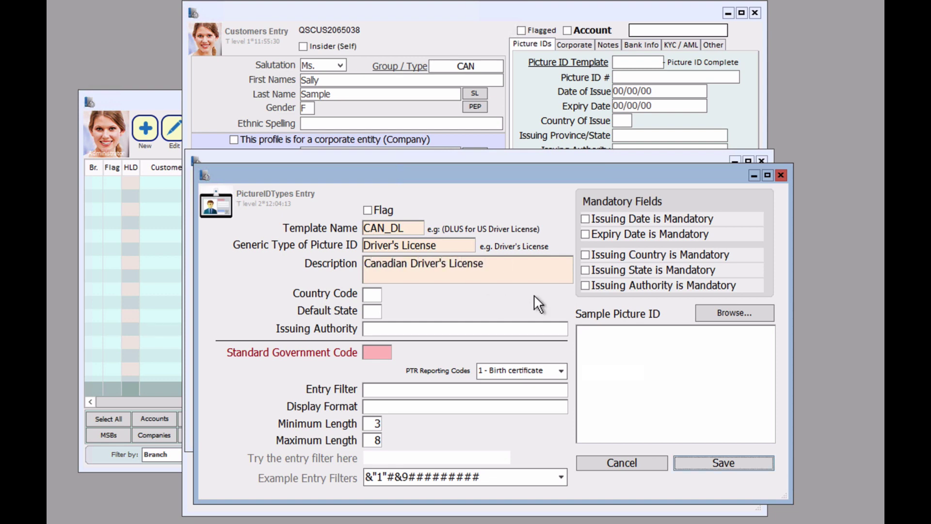
pyautogui.click(722, 463)
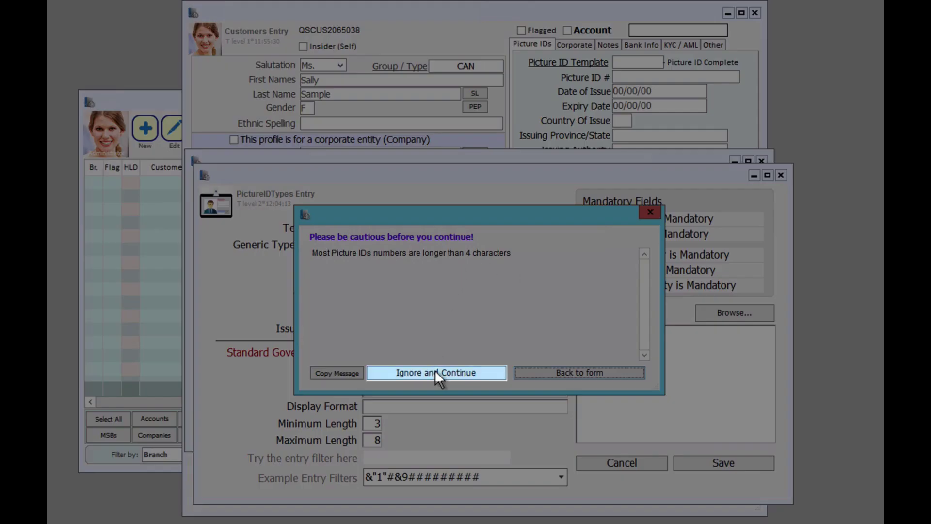
# Accept the short-ID warning and pick CAN_DL as the customer's Picture ID Template.
pyautogui.click(434, 372)
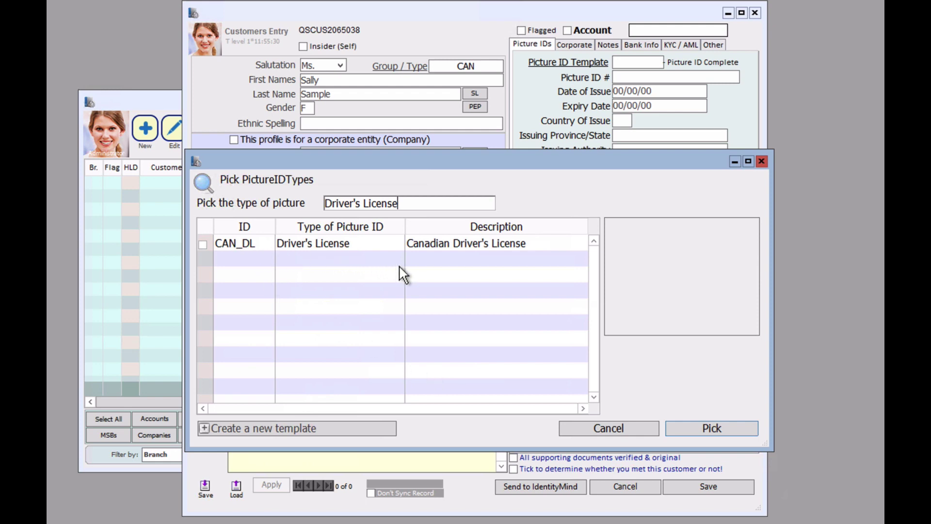
pyautogui.click(333, 253)
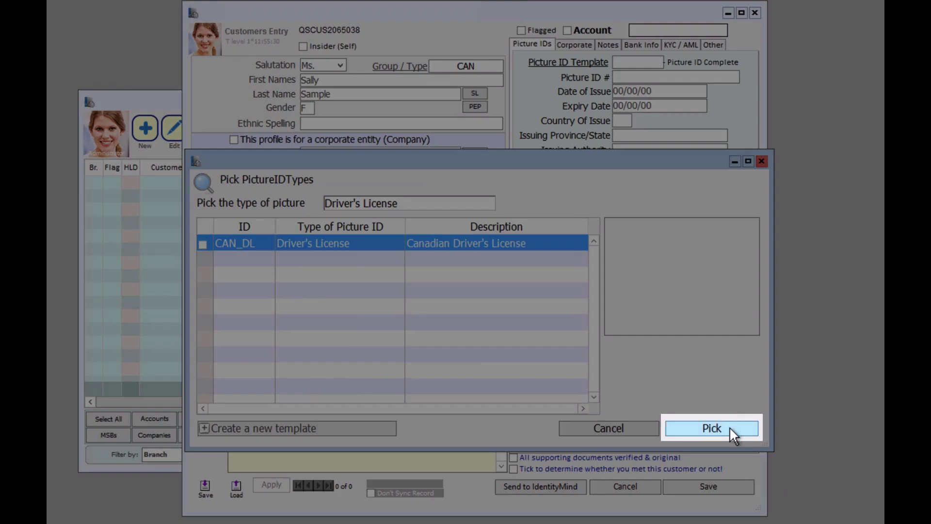
pyautogui.click(733, 429)
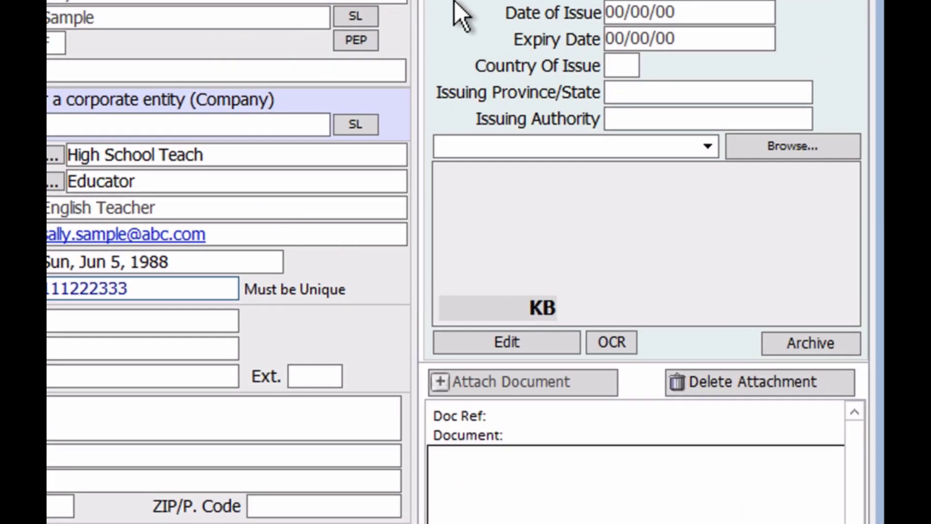
# Attach Sample ID.jpg from the picture file list as the customer's ID image.
pyautogui.click(703, 146)
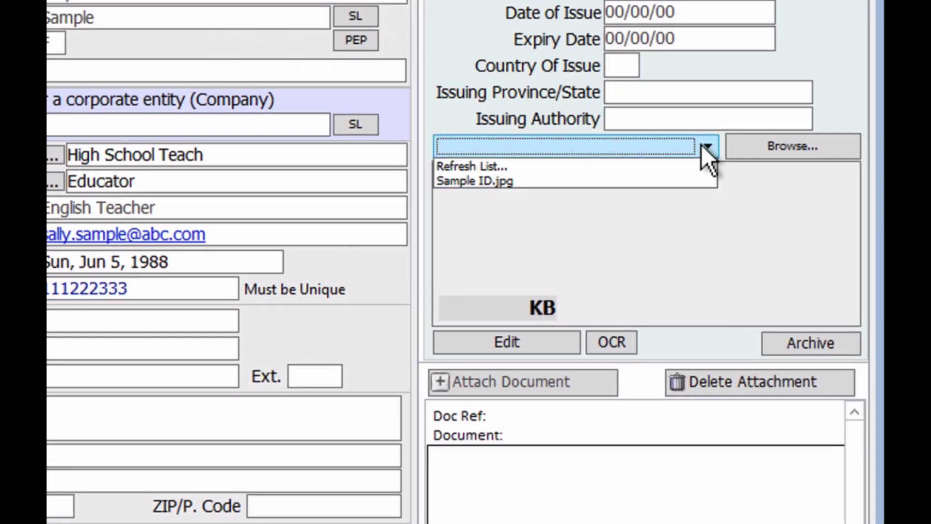
pyautogui.click(642, 181)
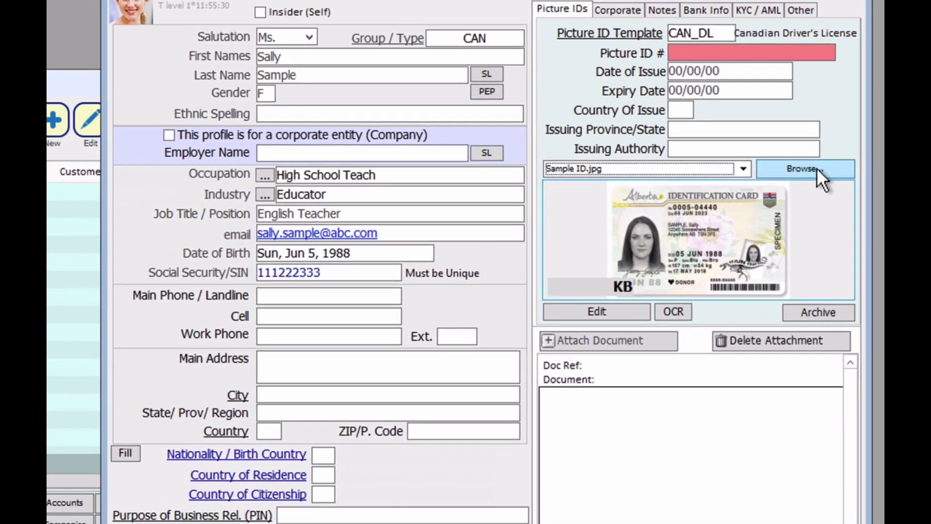
pyautogui.click(813, 162)
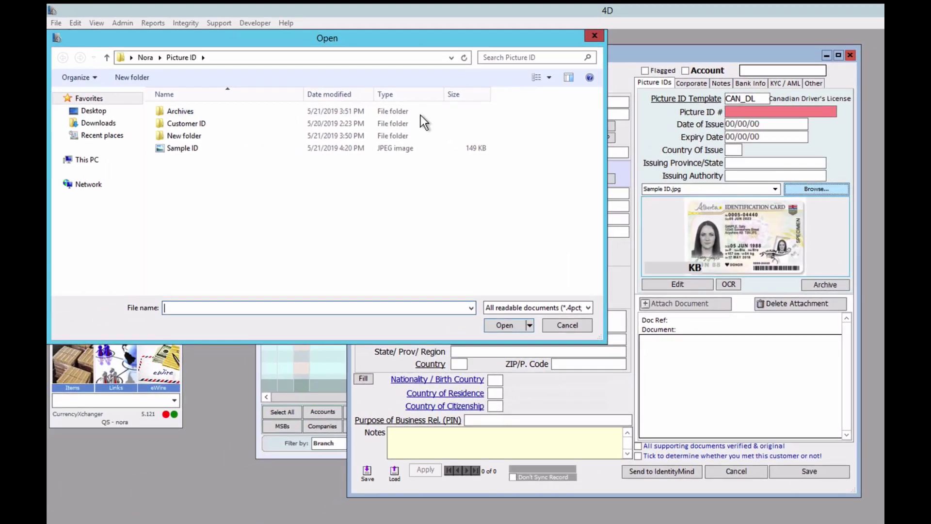
pyautogui.click(595, 36)
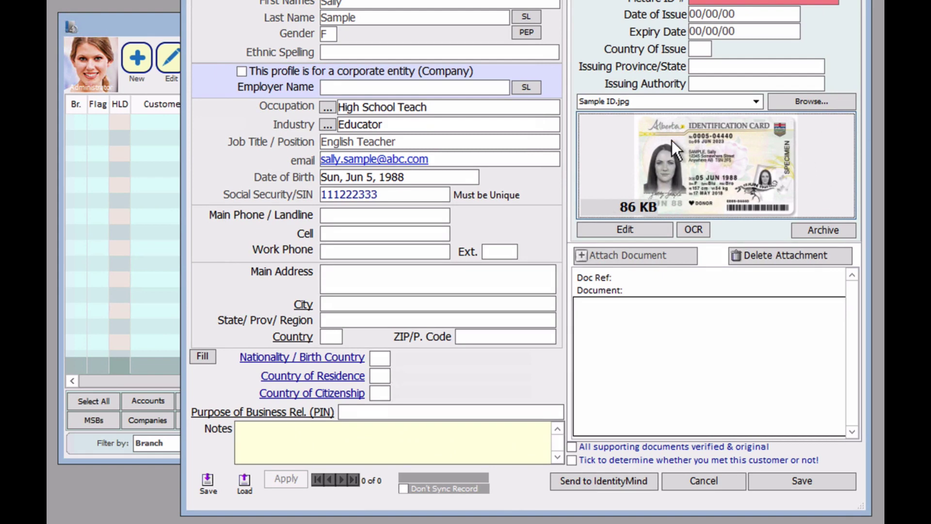
# Open the ID picture in the editor and shrink it by 15% four times.
pyautogui.doubleClick(716, 146)
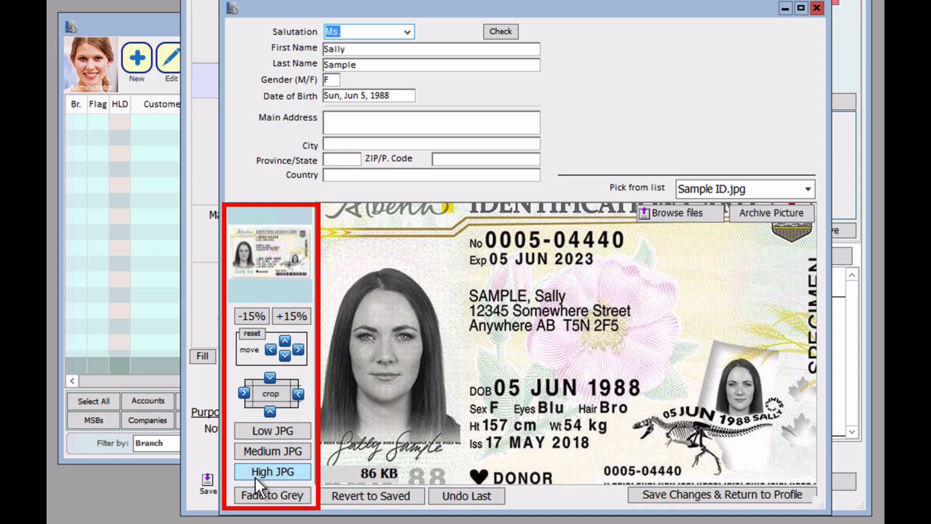
pyautogui.click(248, 316)
pyautogui.click(248, 315)
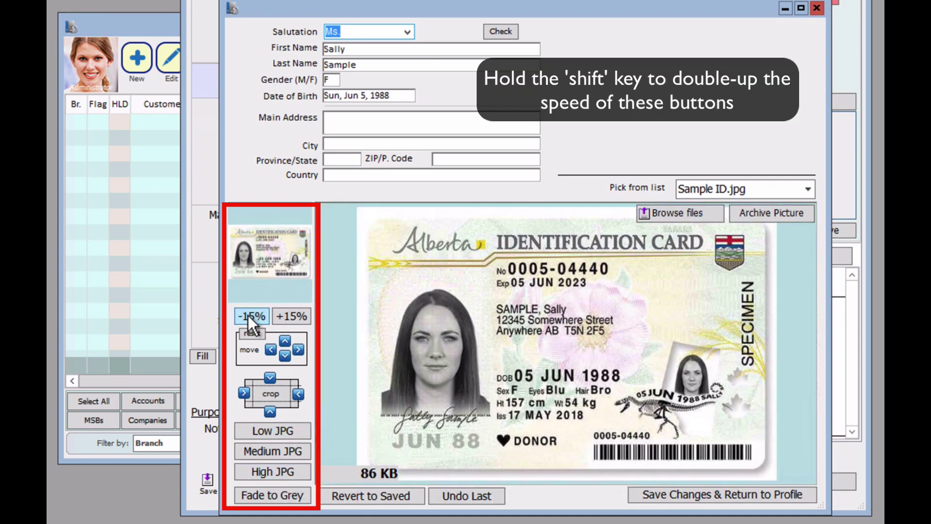
pyautogui.click(248, 315)
pyautogui.click(248, 315)
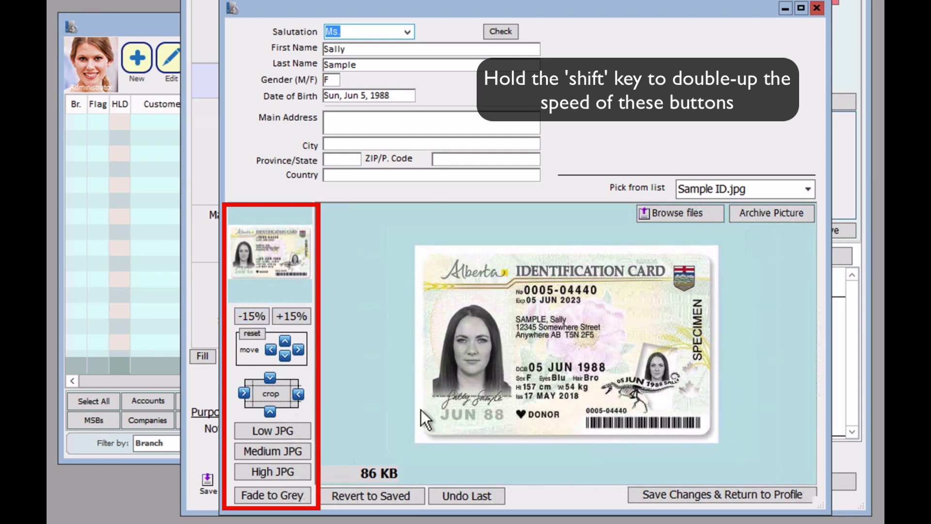
# Crop the picture tightly around the card and compress it to an 11 KB Low JPG.
pyautogui.click(244, 392)
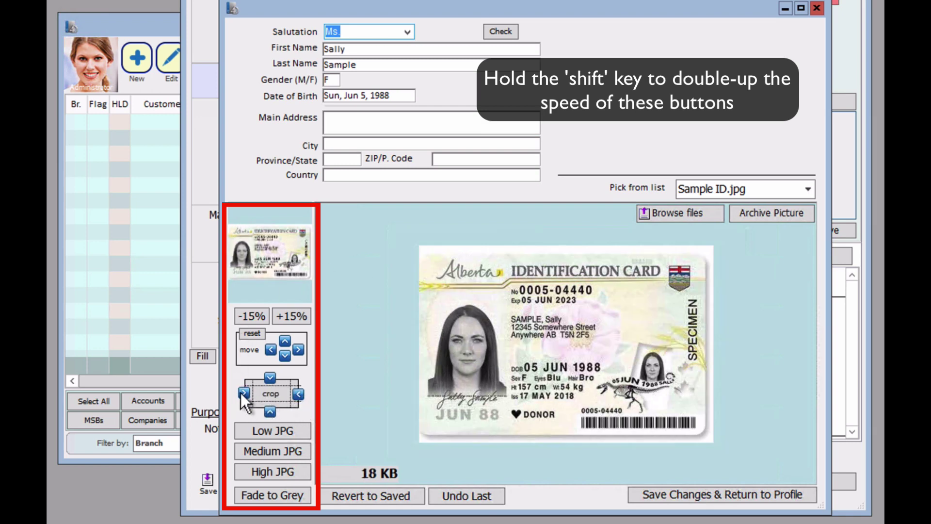
pyautogui.click(296, 393)
pyautogui.click(270, 375)
pyautogui.click(269, 407)
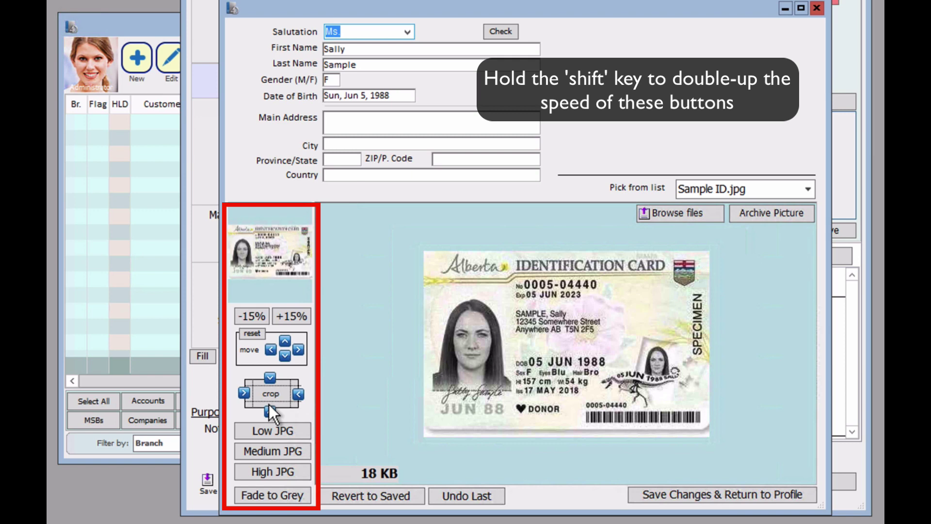
pyautogui.click(269, 410)
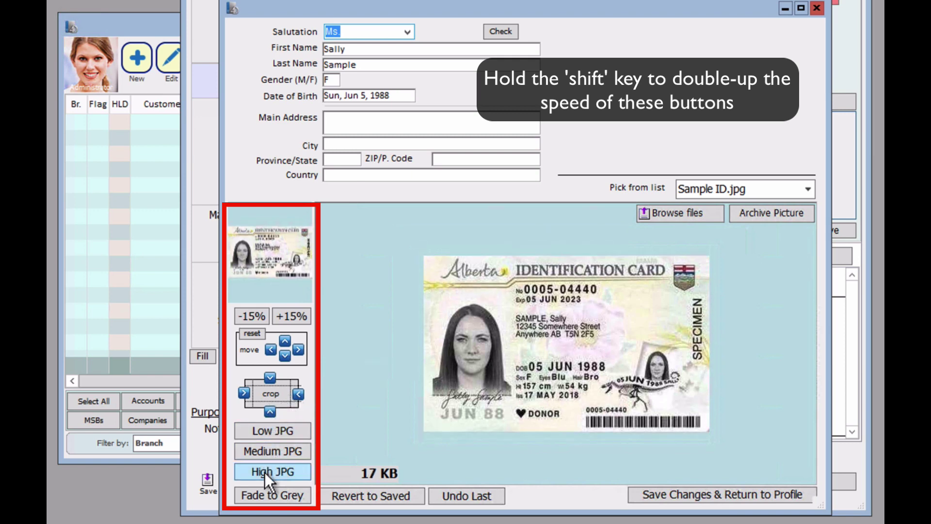
pyautogui.click(272, 429)
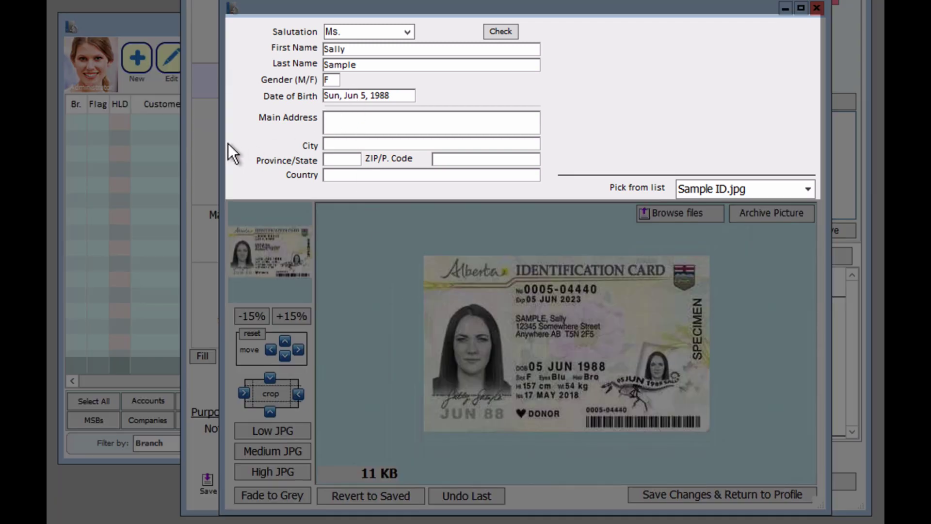
# Enter the card's street, city, province AB, postal code and country Canada, then return to the profile.
pyautogui.write('12345 Somewhere Street')
pyautogui.press('Tab')
pyautogui.write('Anywhere')
pyautogui.press('Tab')
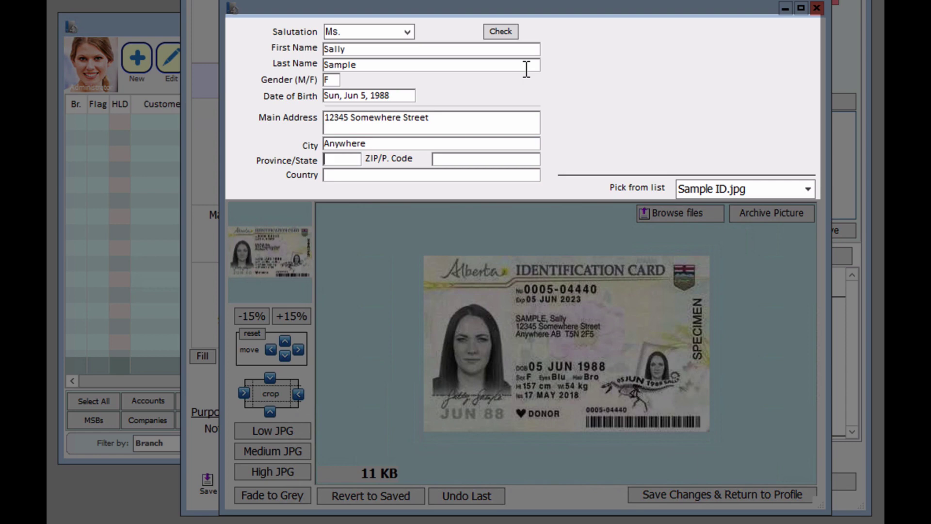
pyautogui.write('AB')
pyautogui.press('Tab')
pyautogui.write('T5N 2F5')
pyautogui.press('Tab')
pyautogui.write('Canada')
pyautogui.press('Tab')
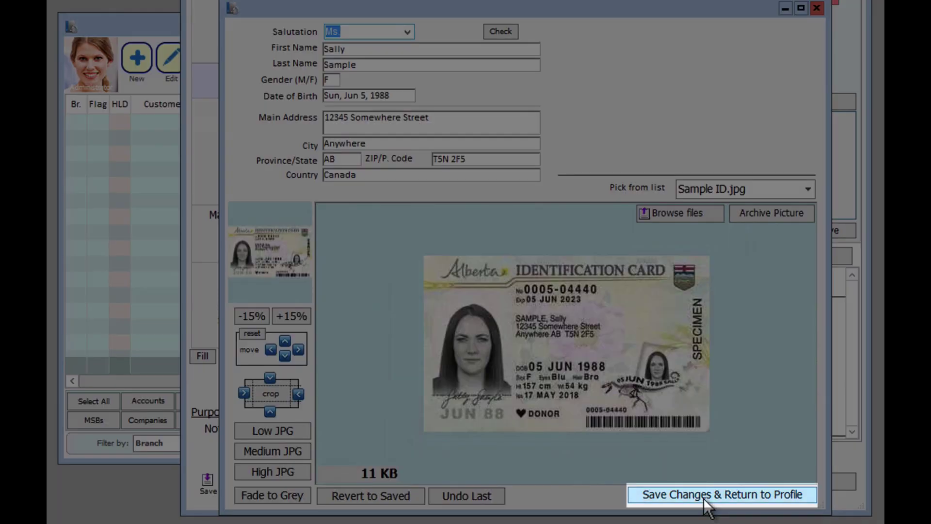
pyautogui.click(706, 499)
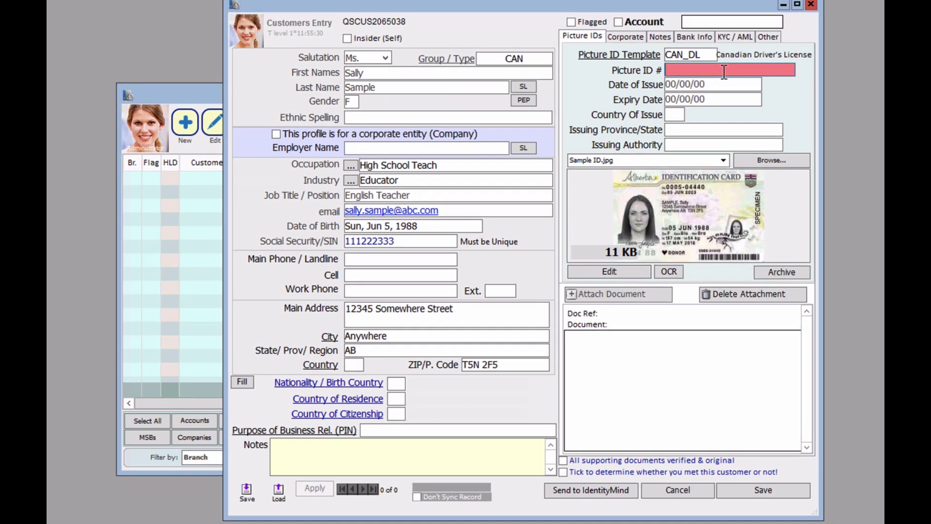
# Enter the ID card number, issue date May 17, 2018, expiry Jun 5, 2023, country CA, province AB.
pyautogui.click(723, 71)
pyautogui.press('Tab')
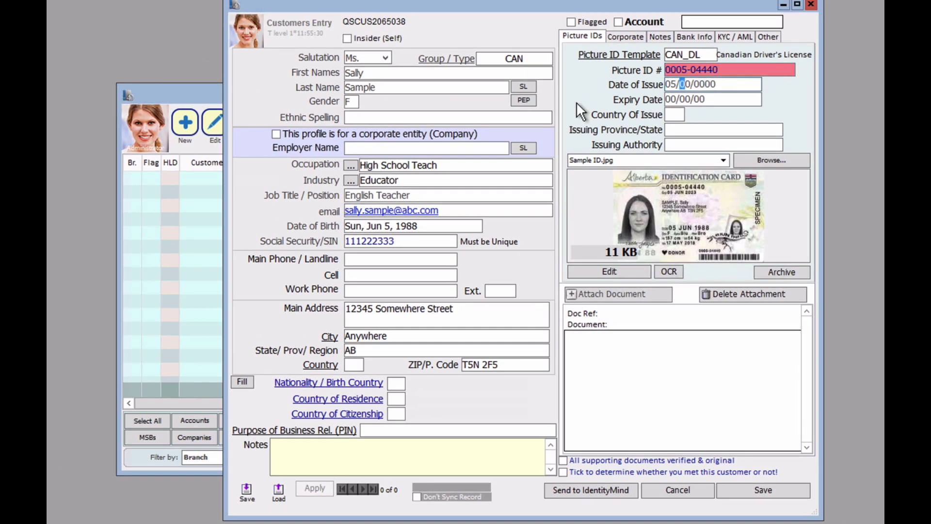
pyautogui.press('Tab')
pyautogui.press('Tab')
pyautogui.press('Tab')
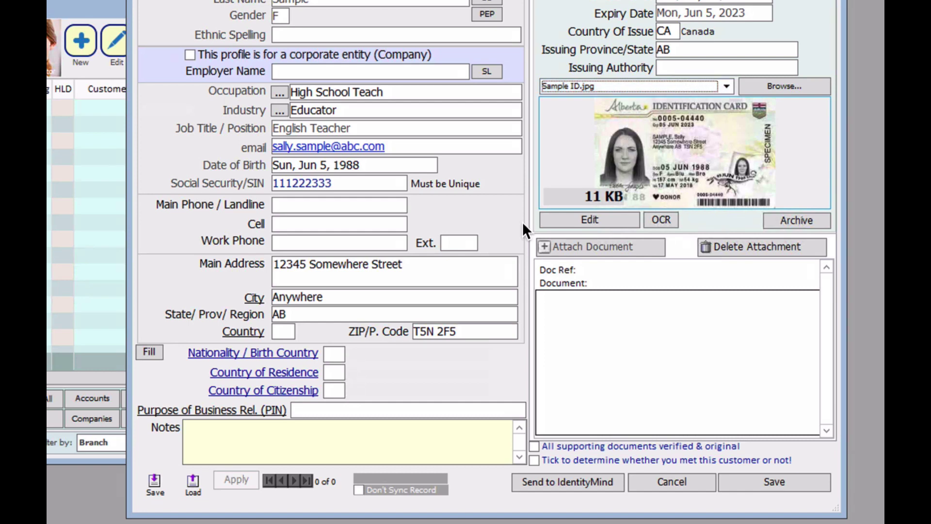
# Archive the ID picture, moving it into the archive folder renamed after the customer.
pyautogui.click(786, 219)
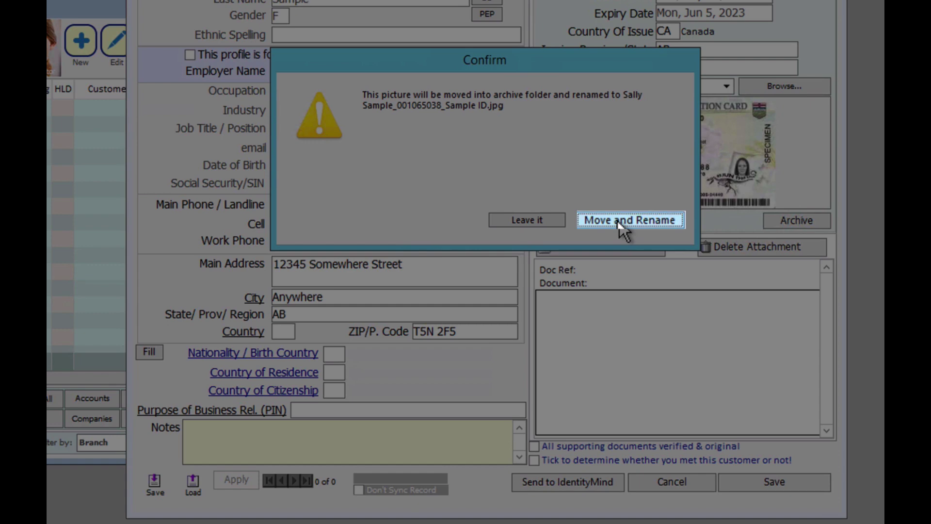
pyautogui.click(619, 221)
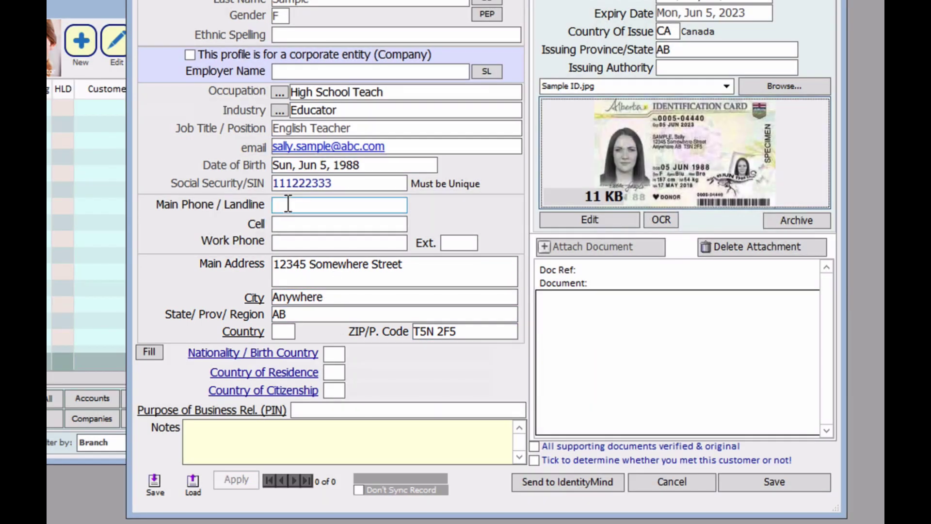
# Enter the customer's main phone number, set address country to CA, and leave City unpicked.
pyautogui.click(288, 204)
pyautogui.write('1234567889')
pyautogui.press('Tab')
pyautogui.press('Tab')
pyautogui.press('Tab')
pyautogui.press('Tab')
pyautogui.press('Tab')
pyautogui.press('Tab')
pyautogui.press('Tab')
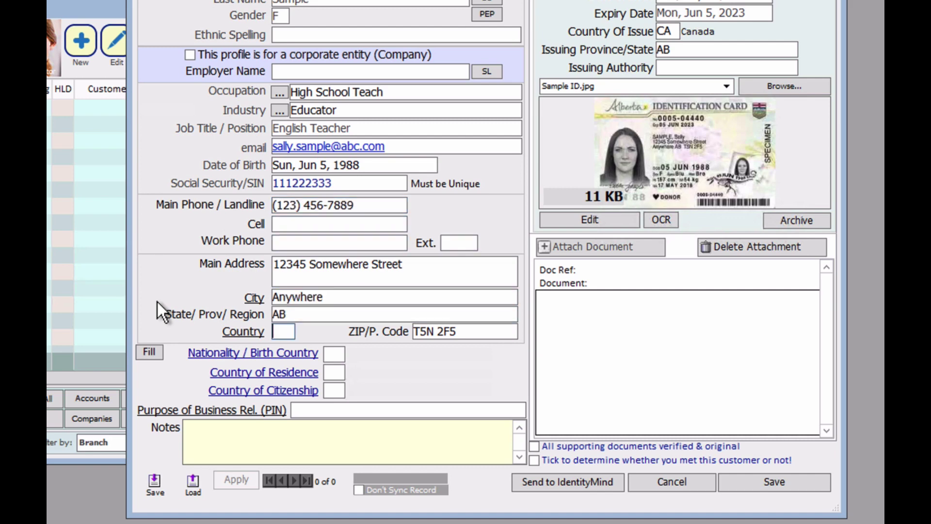
pyautogui.write('CA')
pyautogui.press('Tab')
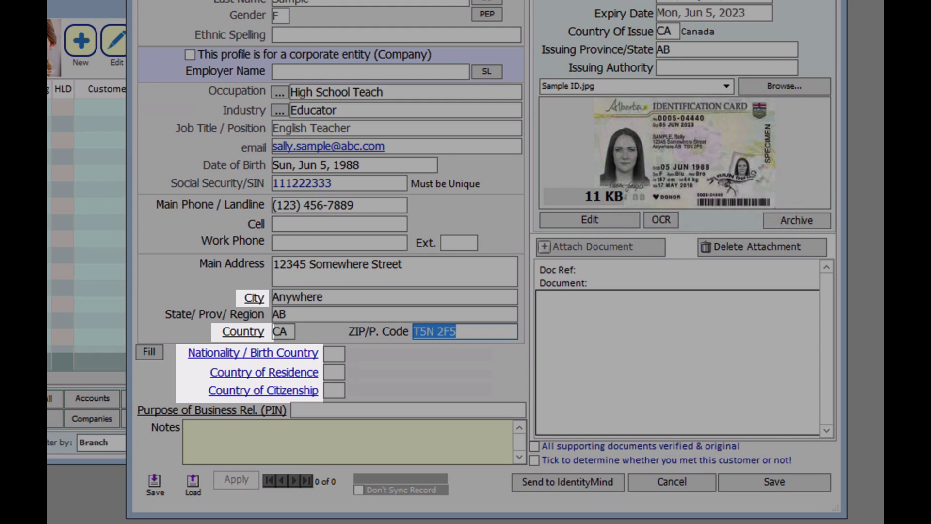
pyautogui.click(253, 298)
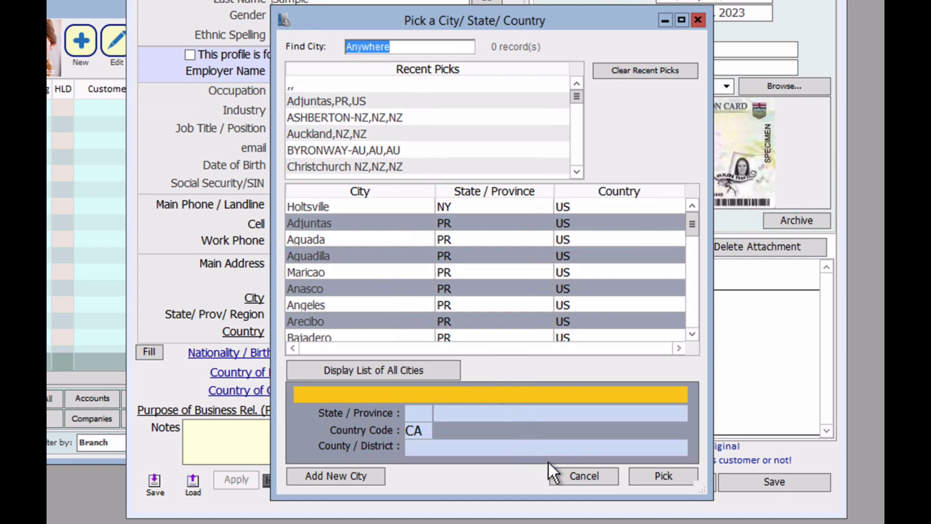
pyautogui.click(566, 473)
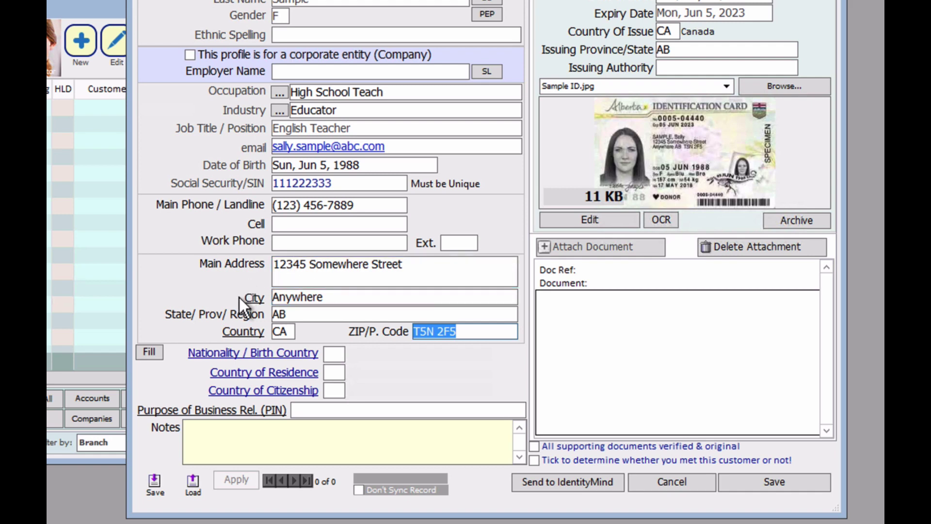
# Pick CA Canada for nationality/birth country, country of residence and country of citizenship.
pyautogui.click(249, 331)
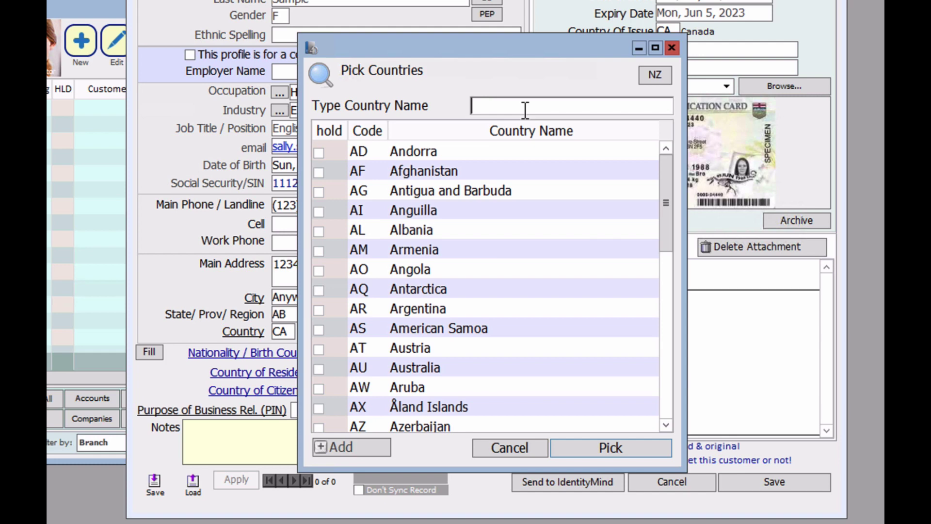
pyautogui.write('CANA')
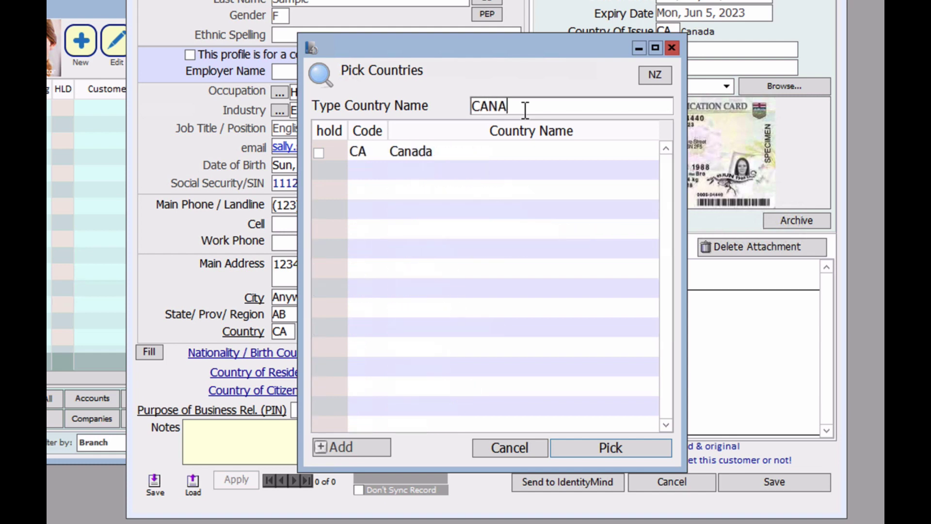
pyautogui.click(421, 149)
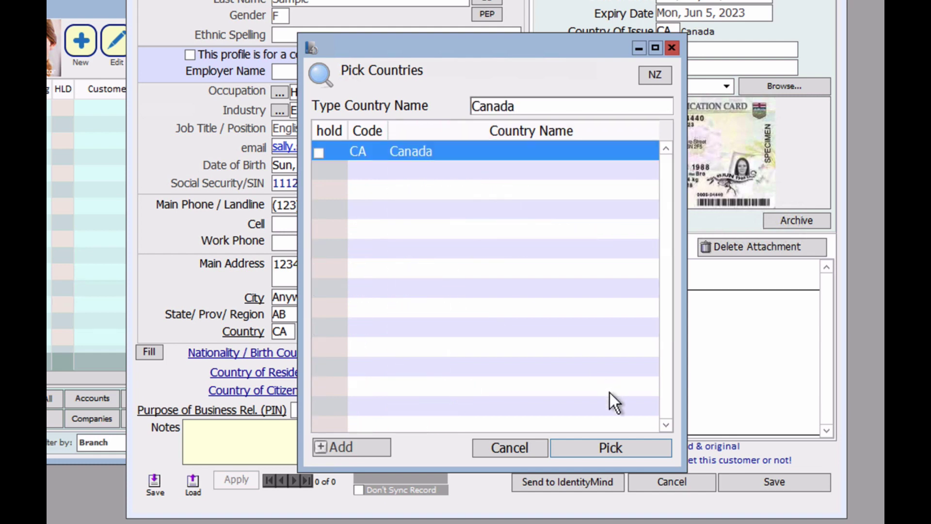
pyautogui.click(595, 441)
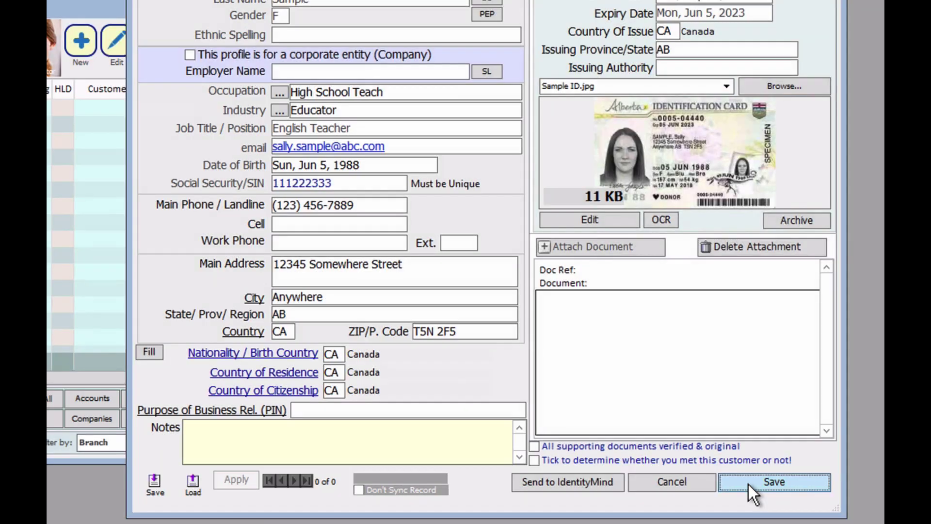
# Save the completed profile so the new customer's row appears in the Customers list.
pyautogui.click(748, 484)
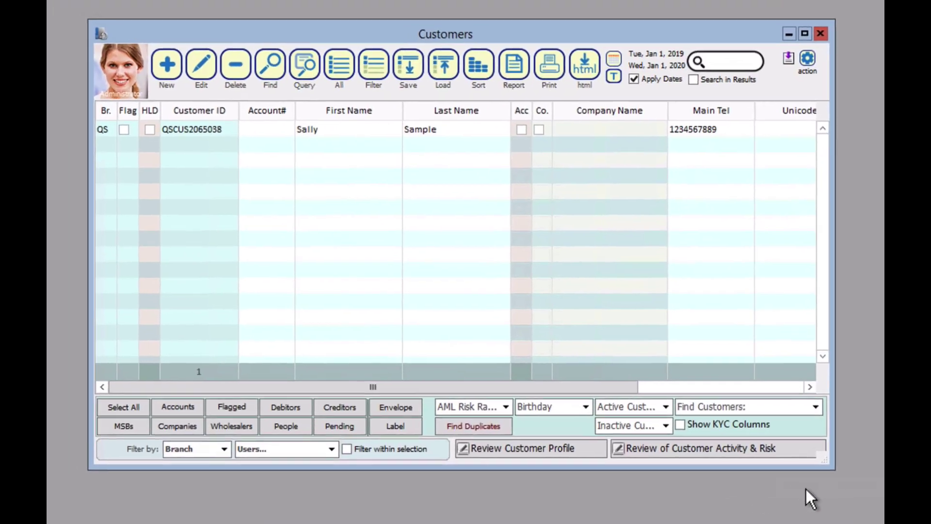